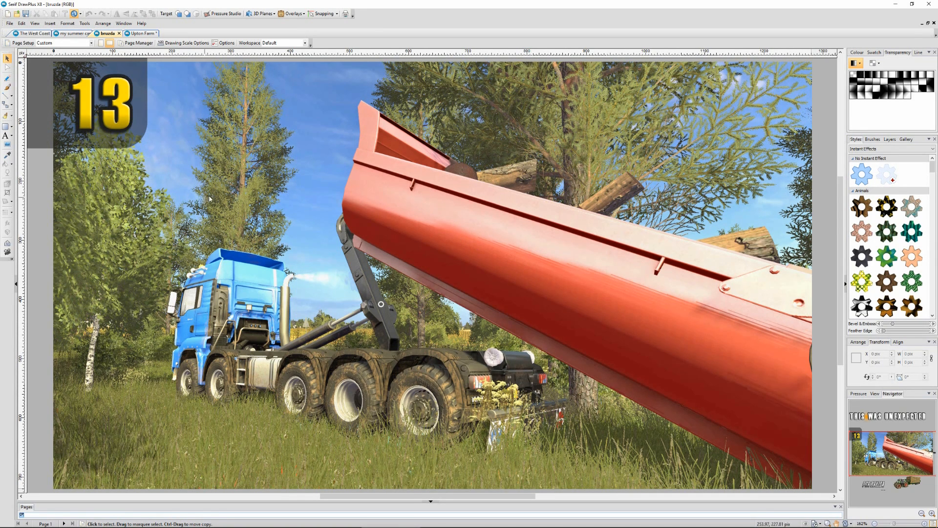
- Open the truck photo in PhotoLab and reset the Lighting filter's exposure and highlights to 0
click(239, 193)
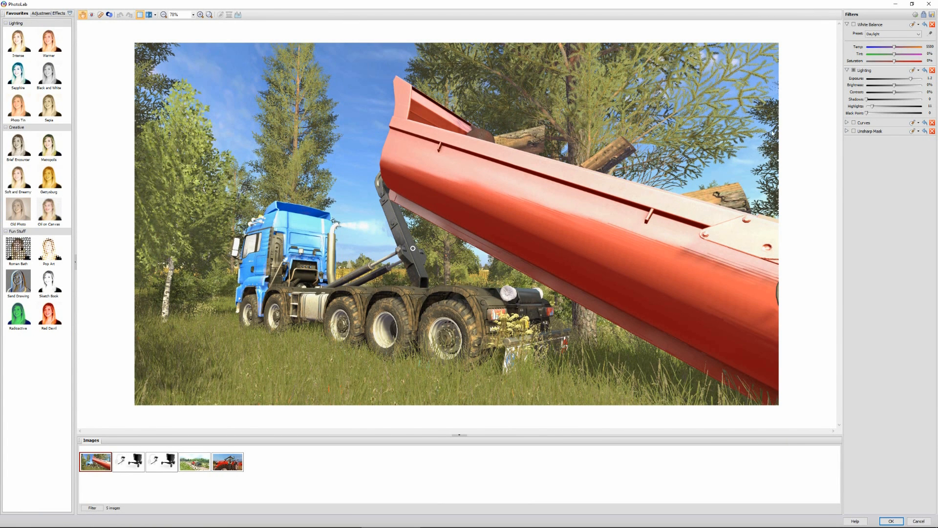
click(854, 71)
click(925, 70)
click(897, 79)
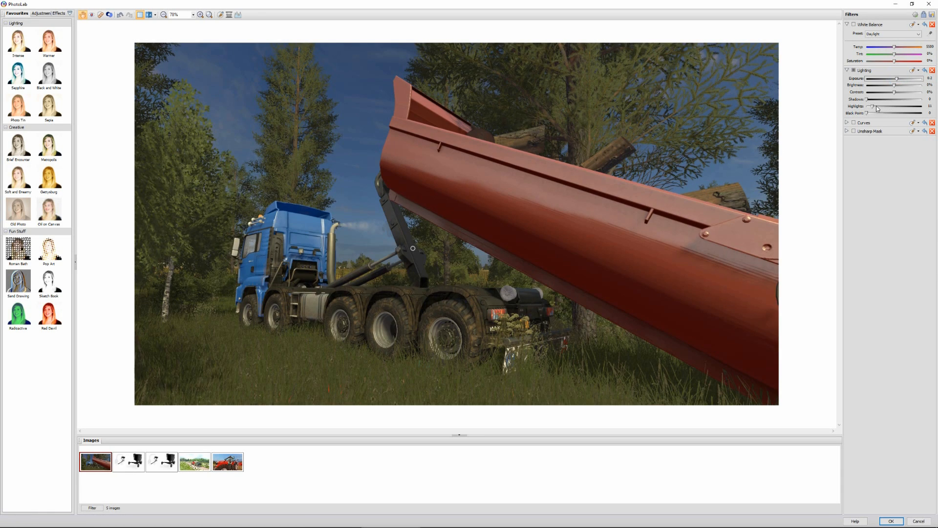
drag(876, 106, 867, 106)
drag(898, 79, 895, 80)
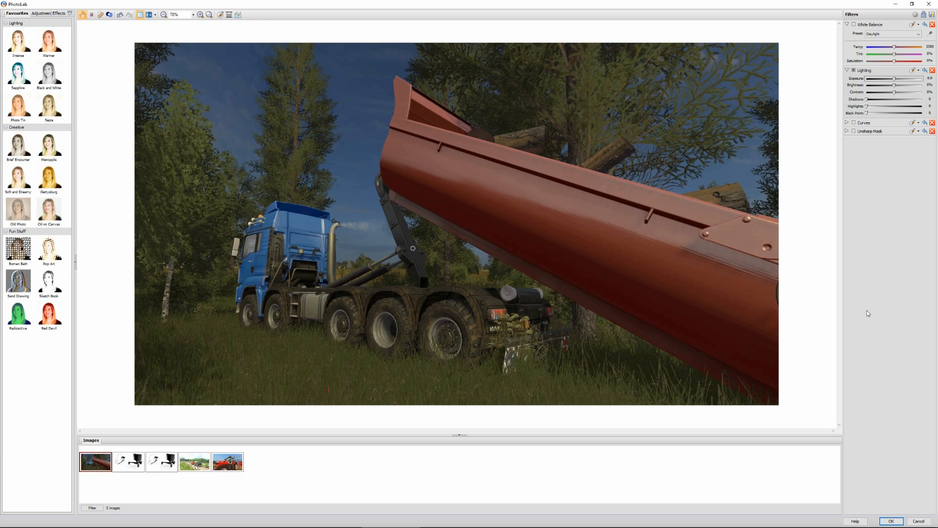
- Set the truck photo's exposure to about 0.9 and highlights to about 40, and apply the Lighting adjustments
mouse_move(895, 78)
mouse_down()
mouse_move(922, 81)
mouse_move(907, 80)
mouse_up()
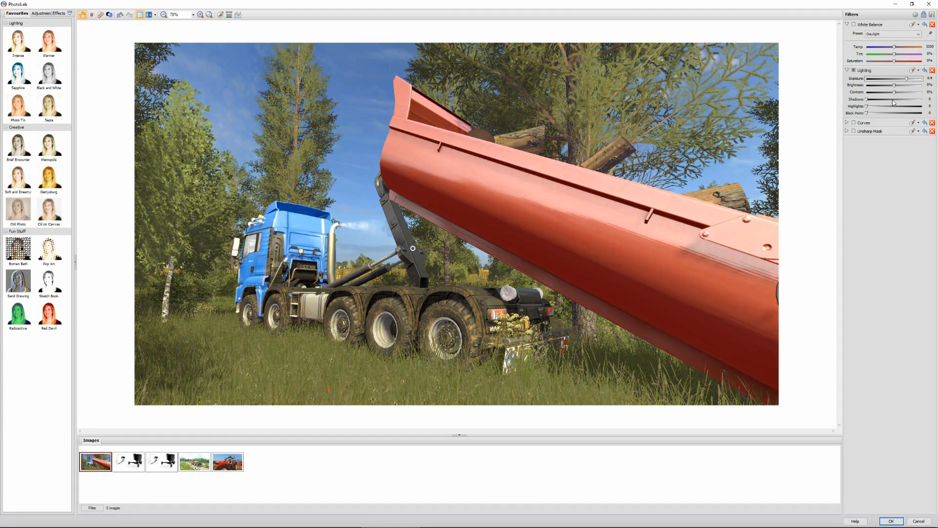
click(890, 106)
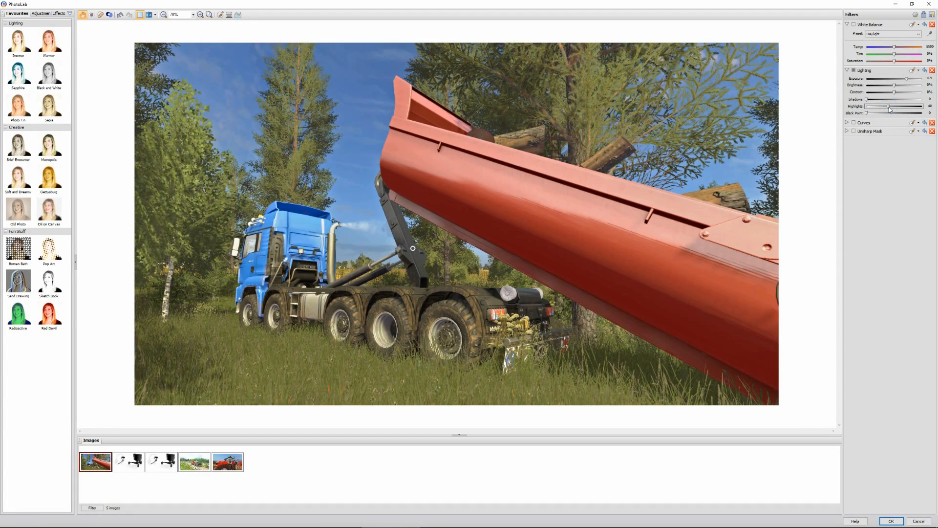
click(891, 521)
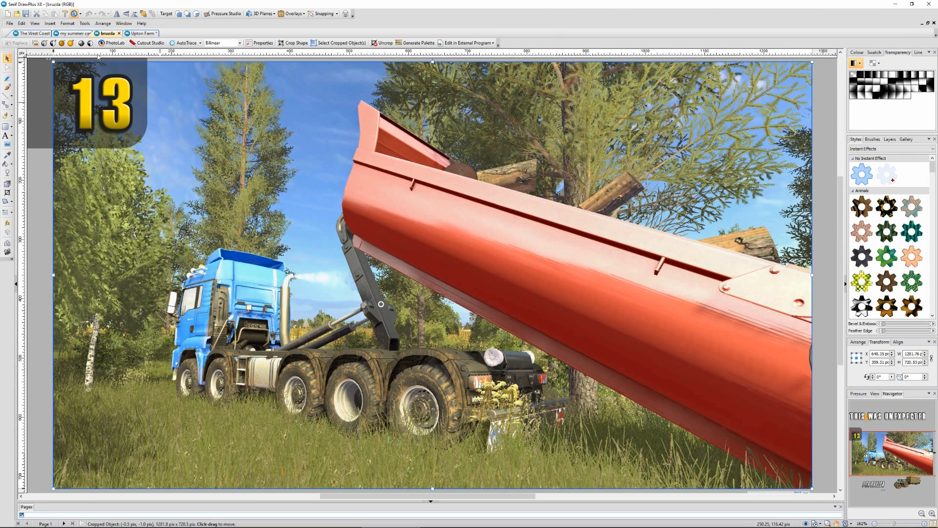
- Switch to the my summer car document and inspect its ENGINE REBUILD title and the cropped image behind the game logo
click(70, 34)
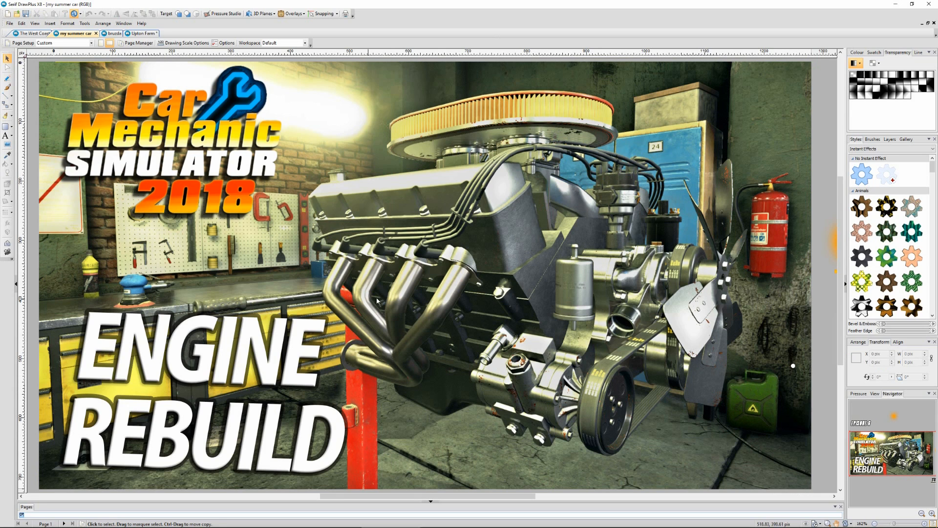
click(309, 297)
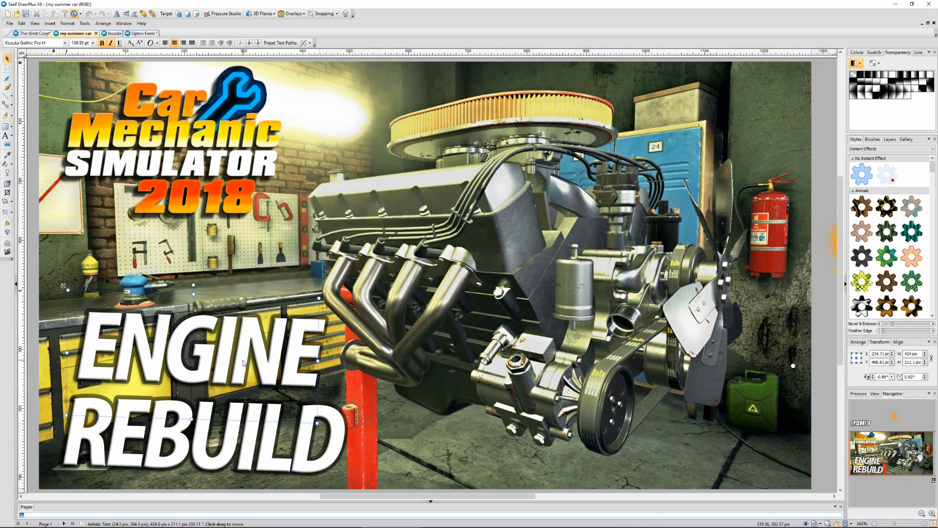
click(120, 66)
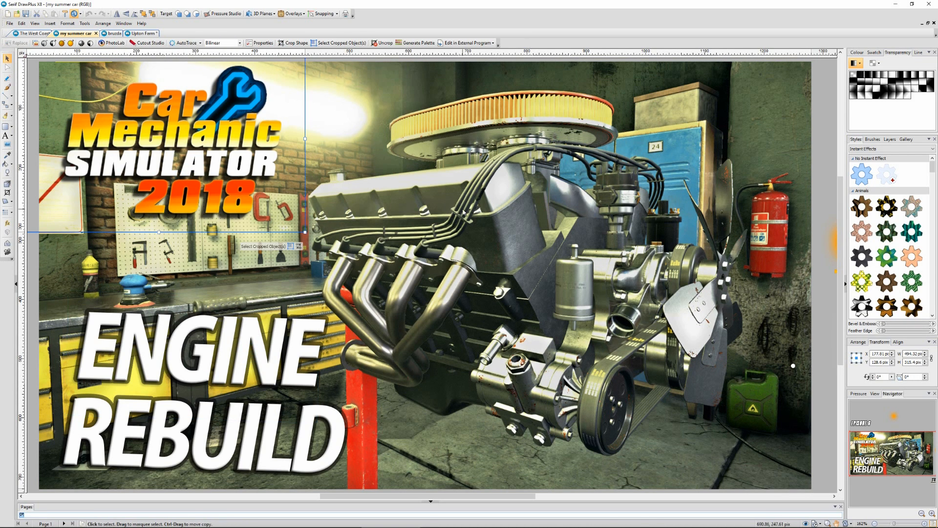
- Switch to The West Coast document and inspect its sheep background image and the area below the page
click(24, 34)
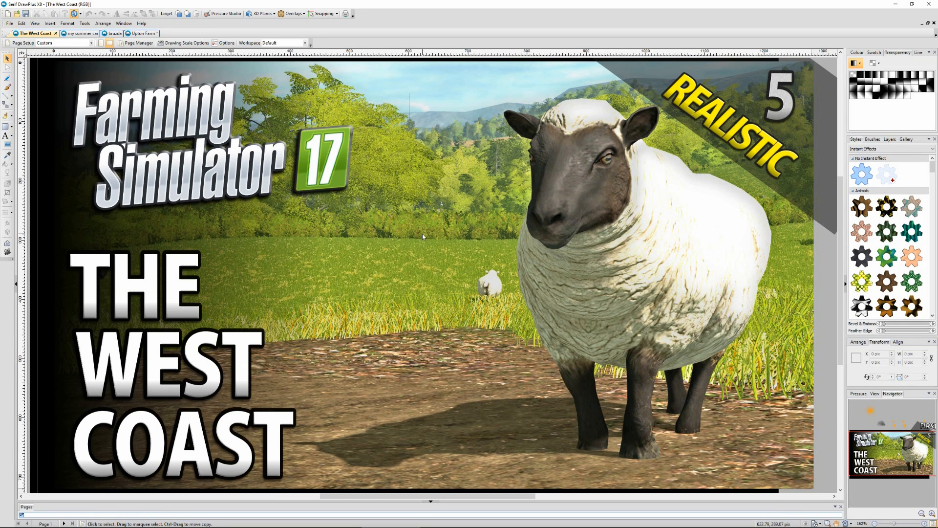
click(388, 264)
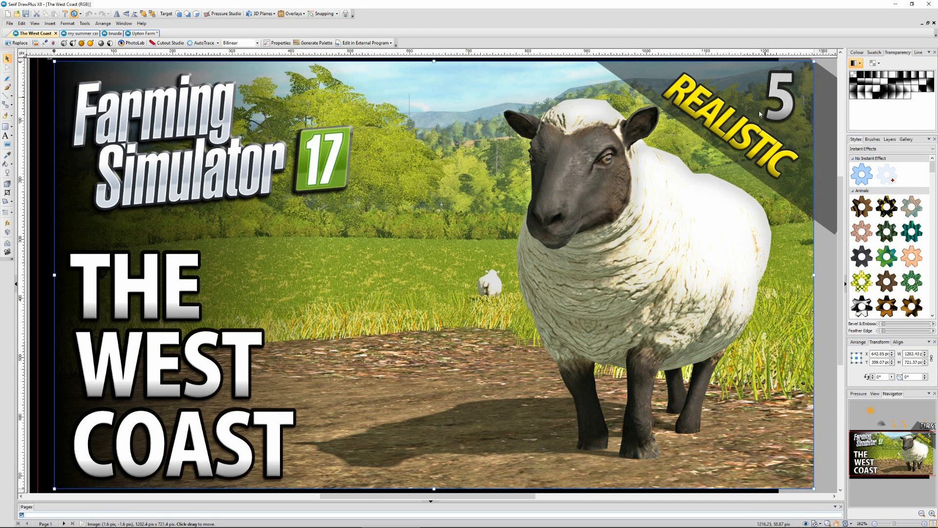
scroll(315, 268, down, 1)
scroll(315, 268, down, 3)
click(588, 426)
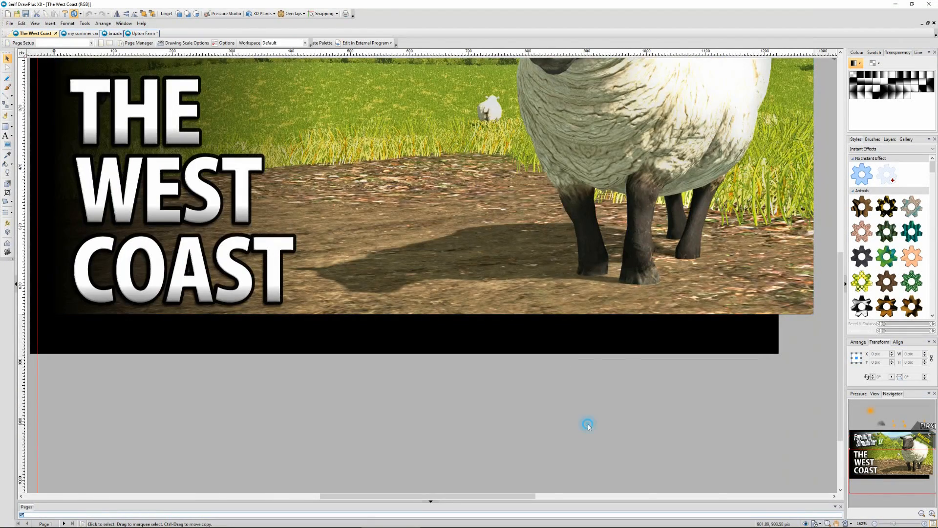
- Delete the cartoon bee from the pasteboard beside the West Coast thumbnail
scroll(546, 374, down, 5)
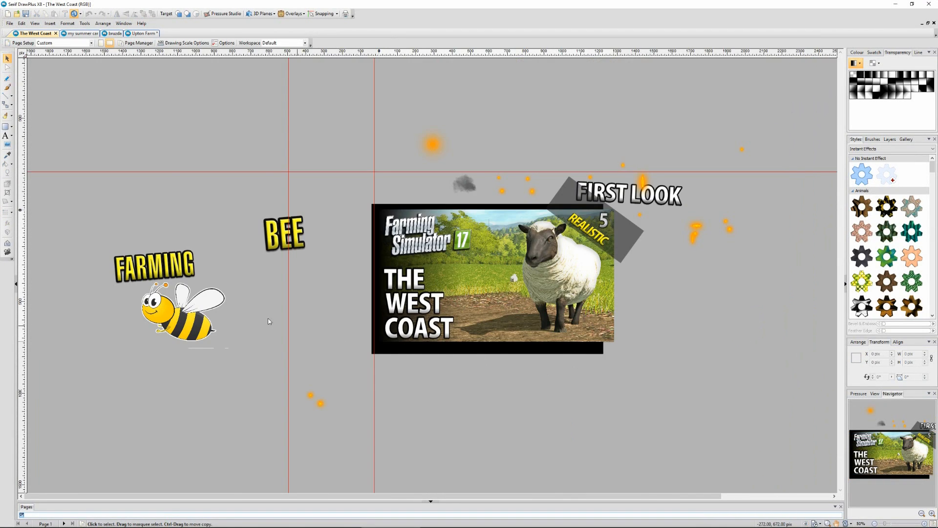
click(227, 321)
key(Delete)
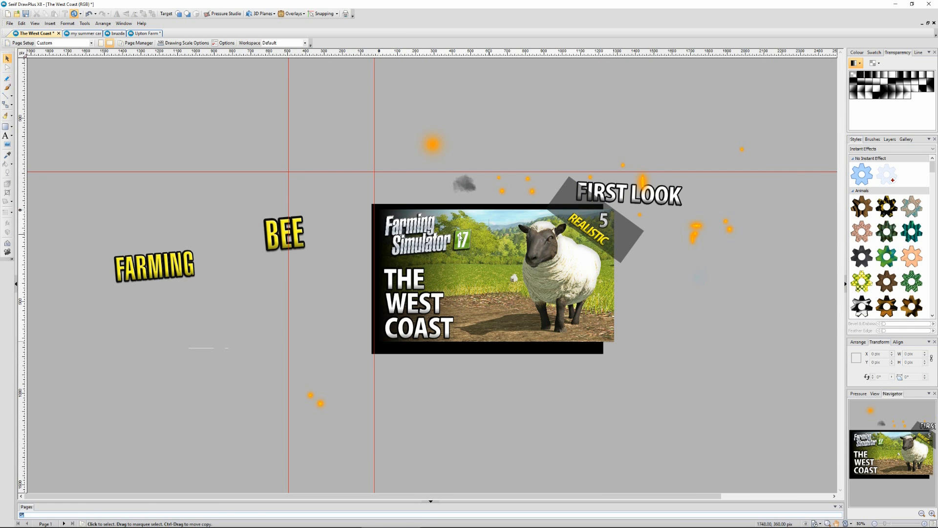
- Move the grey smoke cloud group onto the thumbnail and enlarge it to about 479 × 514 px
drag(453, 185, 567, 277)
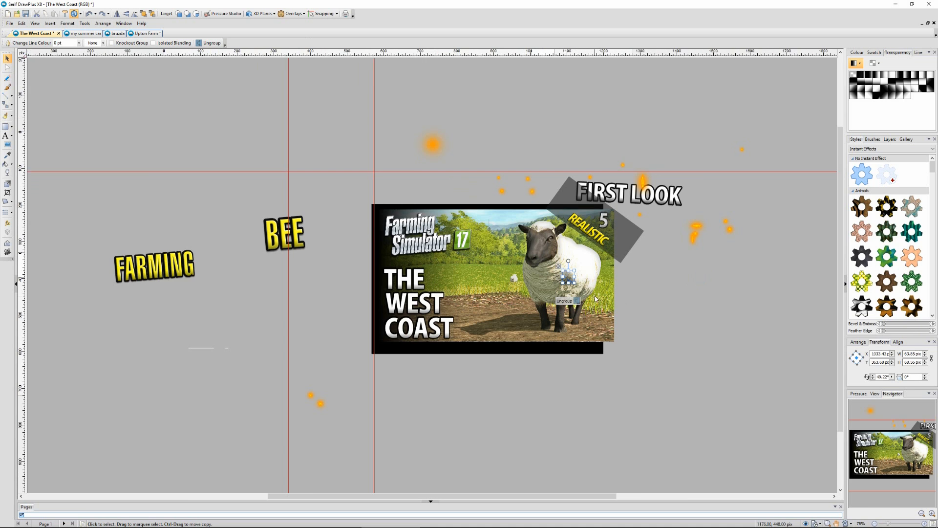
scroll(595, 295, up, 4)
drag(537, 271, 618, 360)
drag(475, 282, 441, 255)
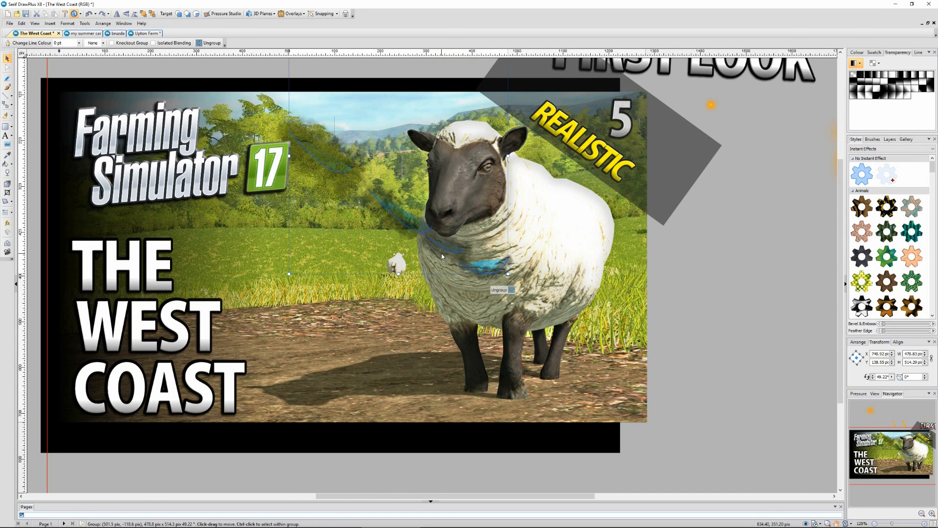
- Shrink the smoke cloud to about 168 × 180 px and place it over the grass beside the small distant sheep
drag(369, 239, 367, 283)
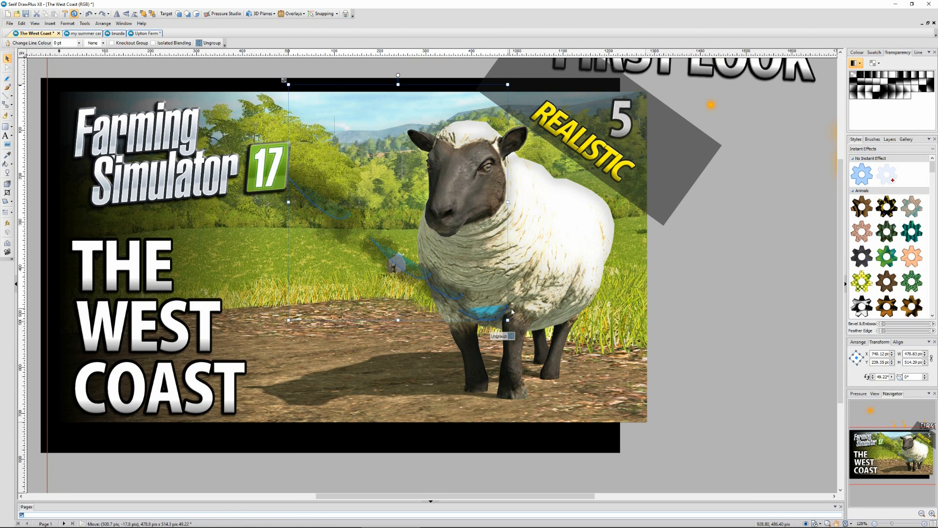
drag(507, 321, 365, 168)
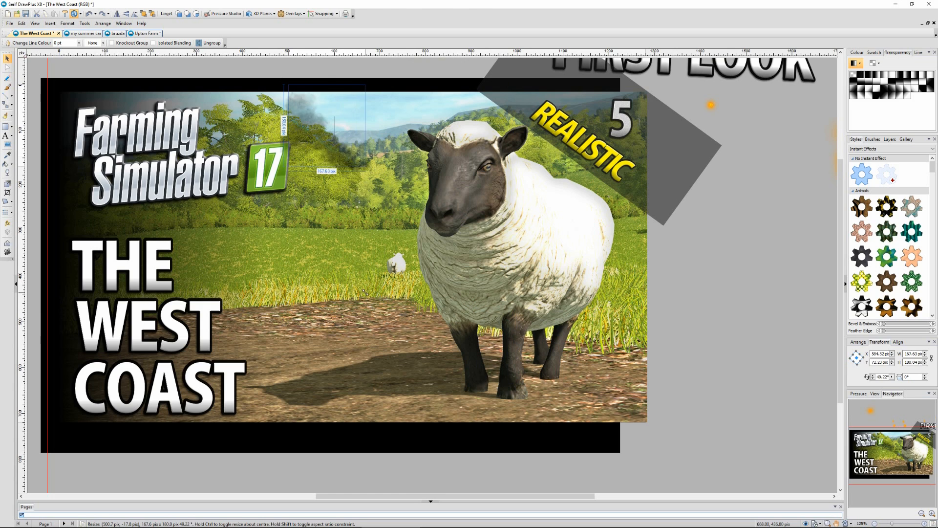
drag(342, 133, 363, 251)
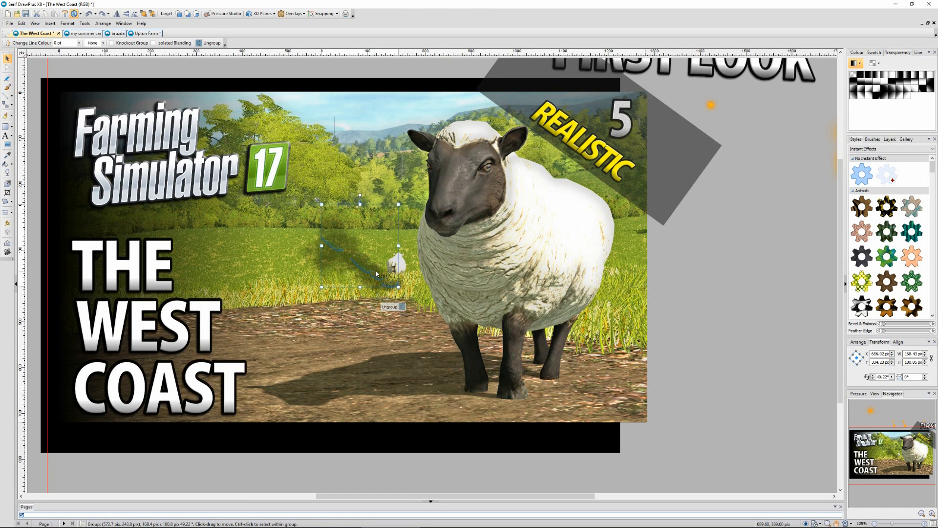
click(376, 267)
drag(376, 189, 357, 262)
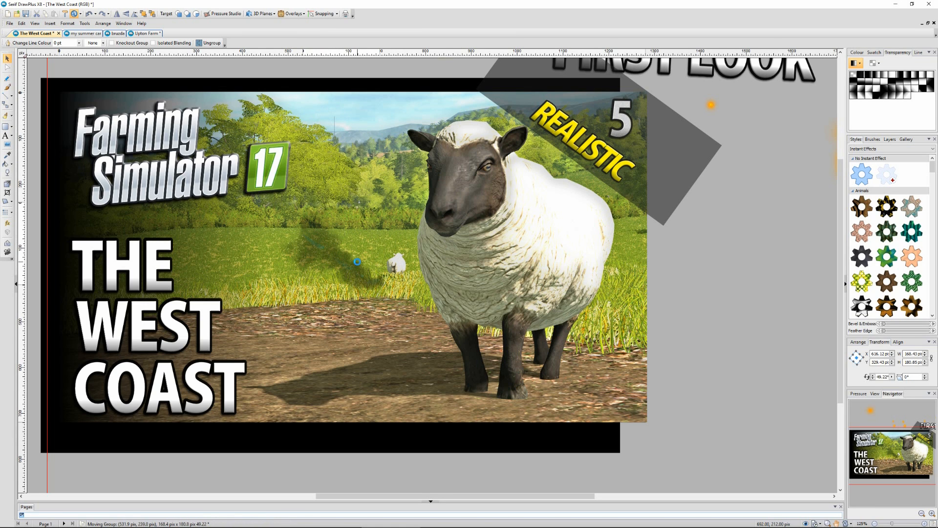
click(687, 315)
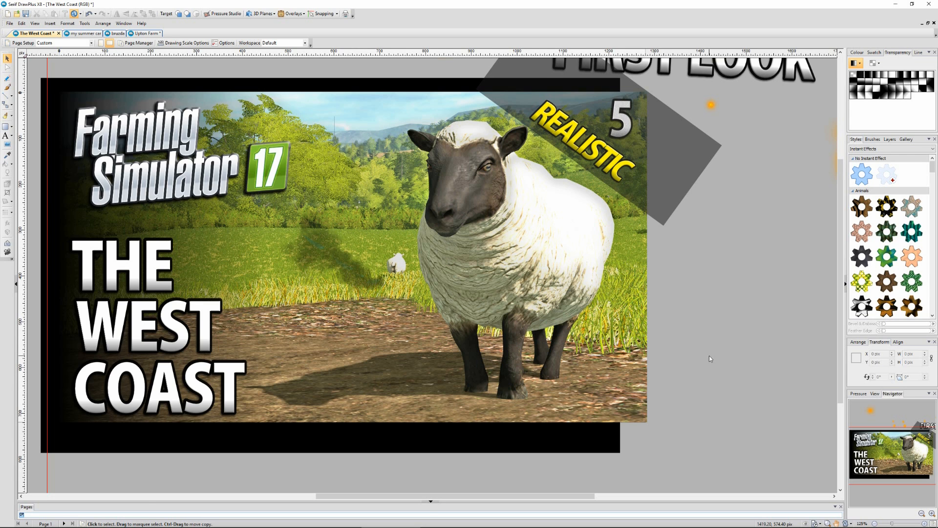
- Move the orange glow group from the FIRST LOOK text to the empty pasteboard between BEE and the thumbnail
scroll(701, 350, up, 4)
scroll(690, 301, down, 2)
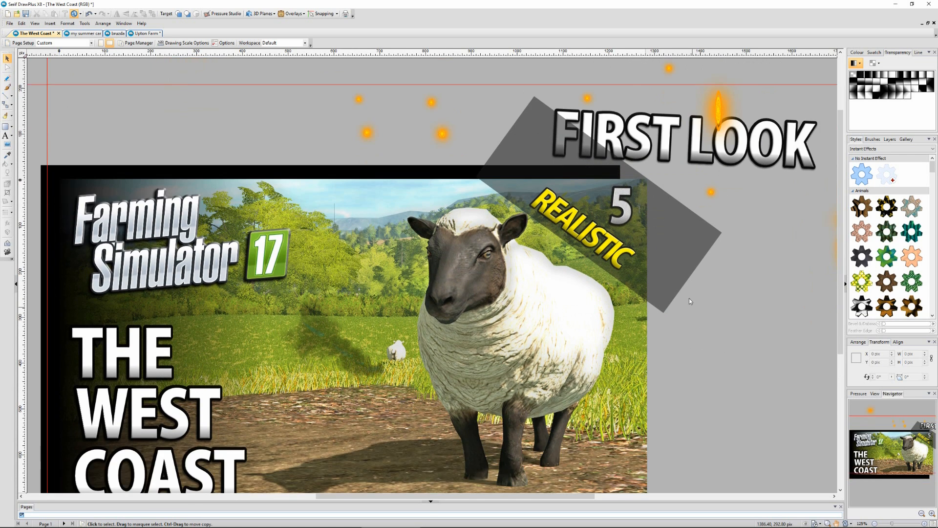
scroll(689, 299, down, 1)
ctrl+scroll(684, 289, down, 2)
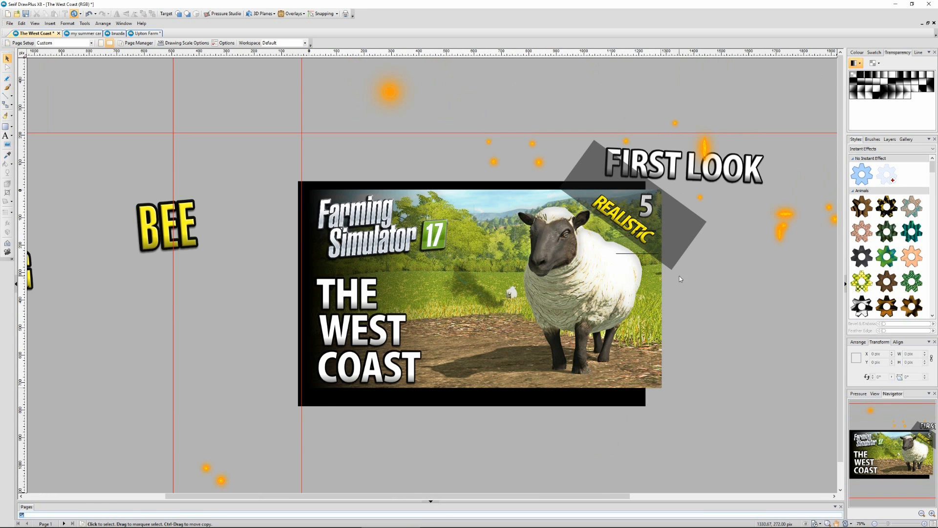
scroll(673, 297, down, 1)
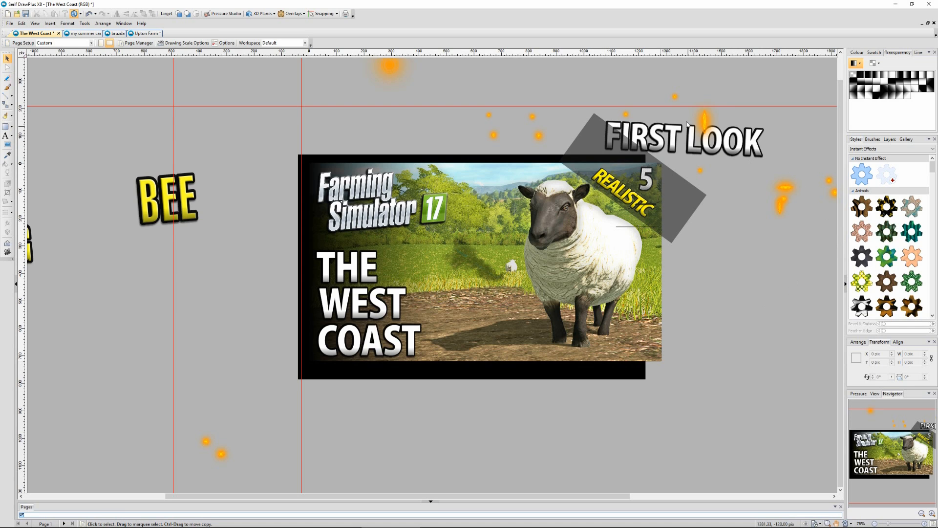
click(704, 118)
drag(693, 148, 273, 233)
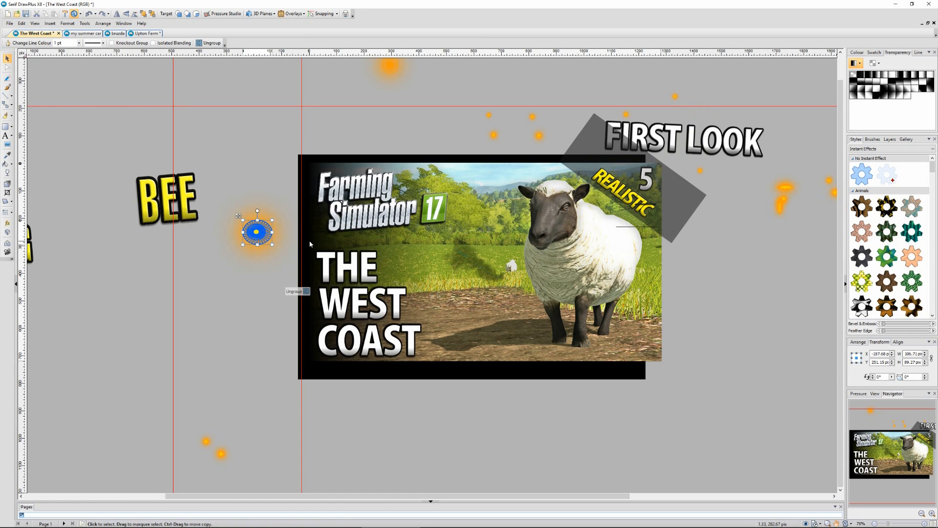
- Ungroup the orange glow and recolour its central petal shape blue with hue 203 and saturation 100
click(857, 52)
click(892, 100)
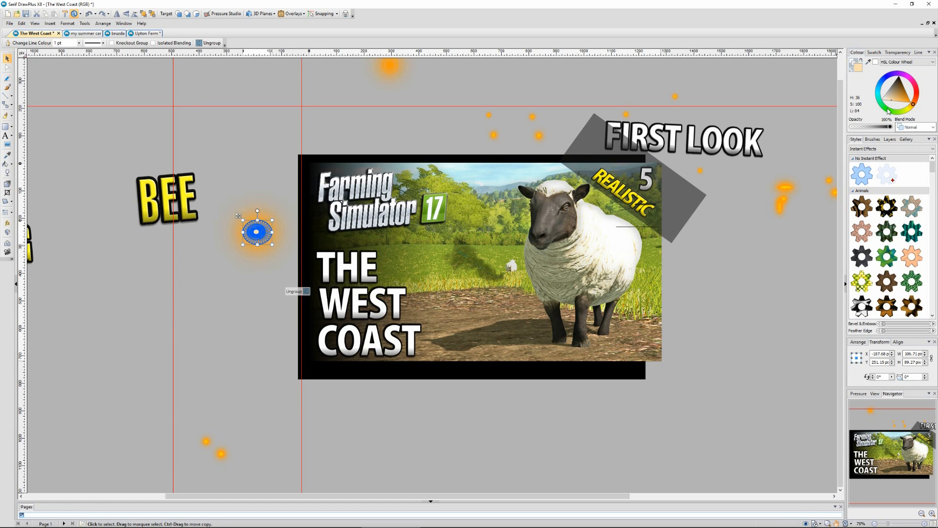
click(294, 292)
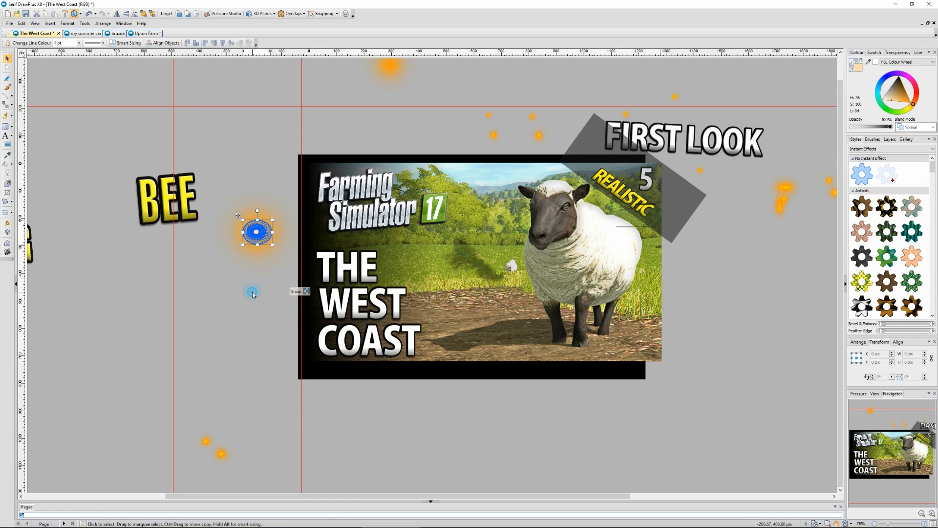
click(256, 232)
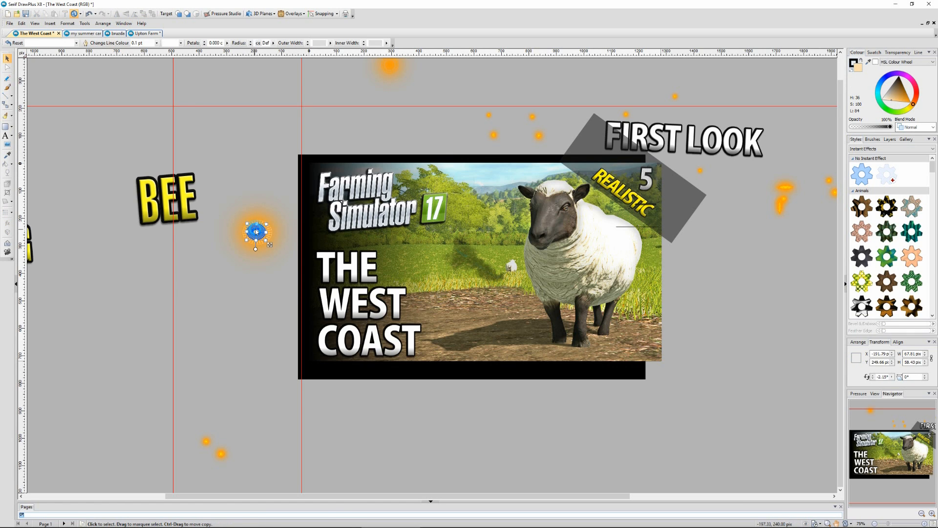
click(879, 85)
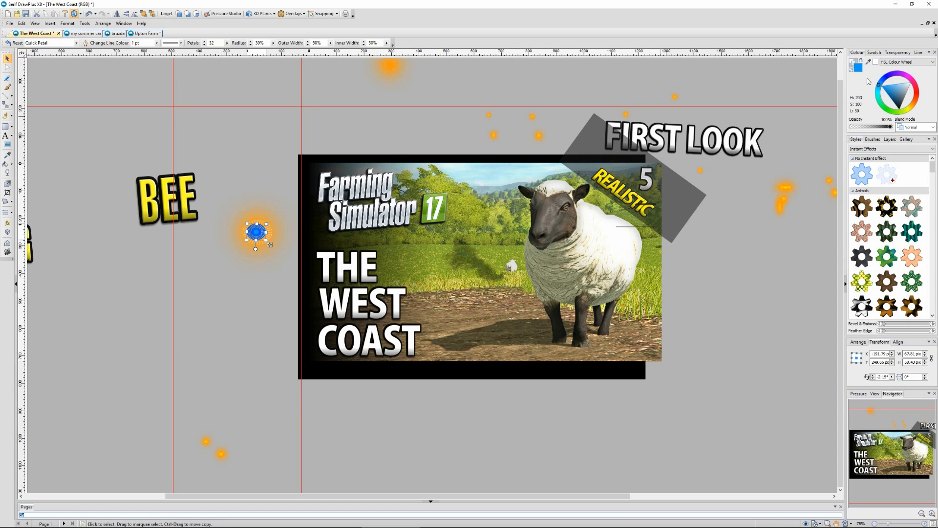
click(181, 292)
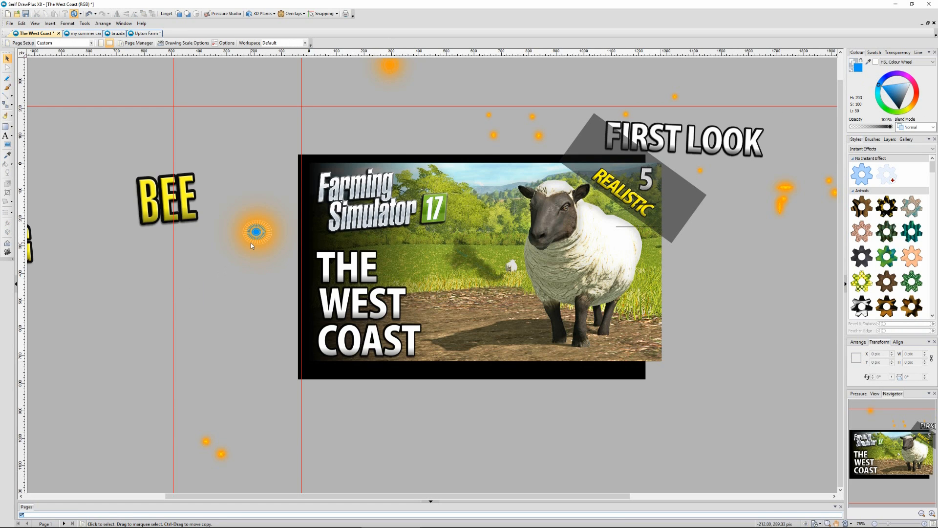
scroll(248, 236, up, 1)
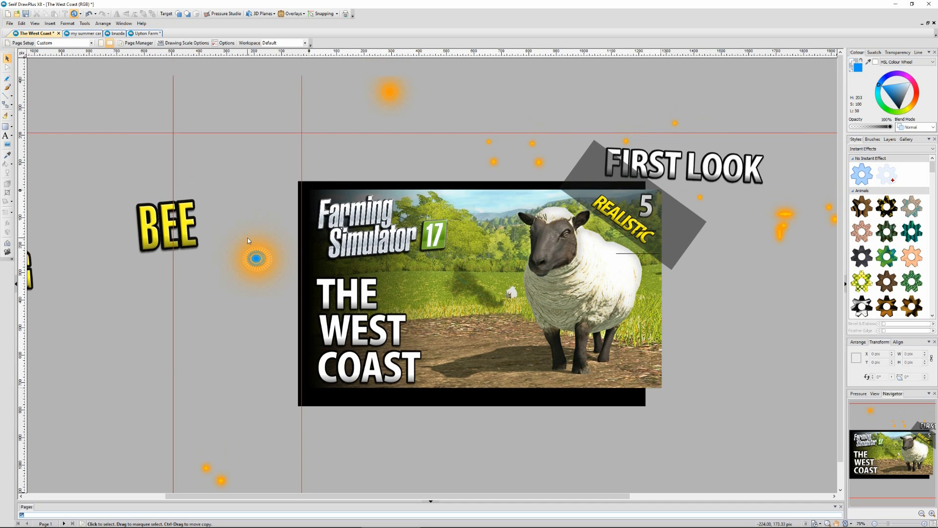
scroll(248, 239, down, 1)
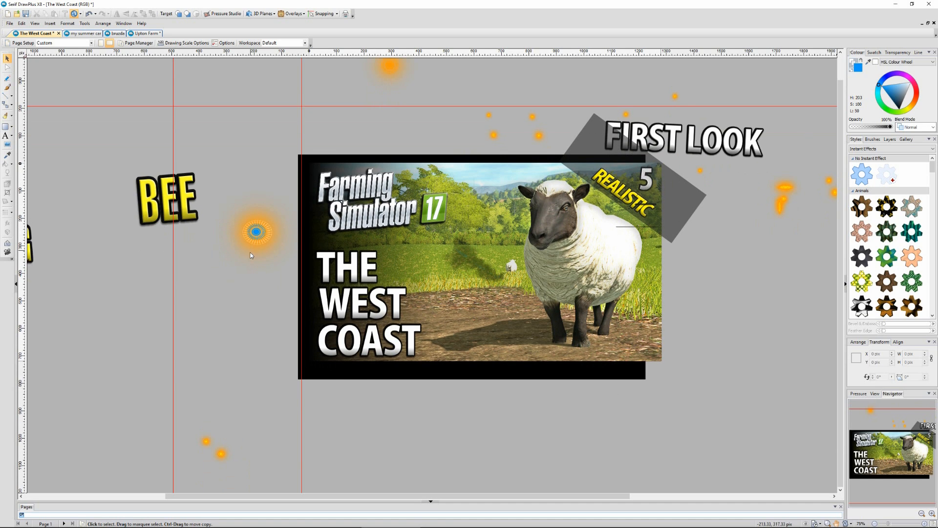
scroll(249, 264, up, 1)
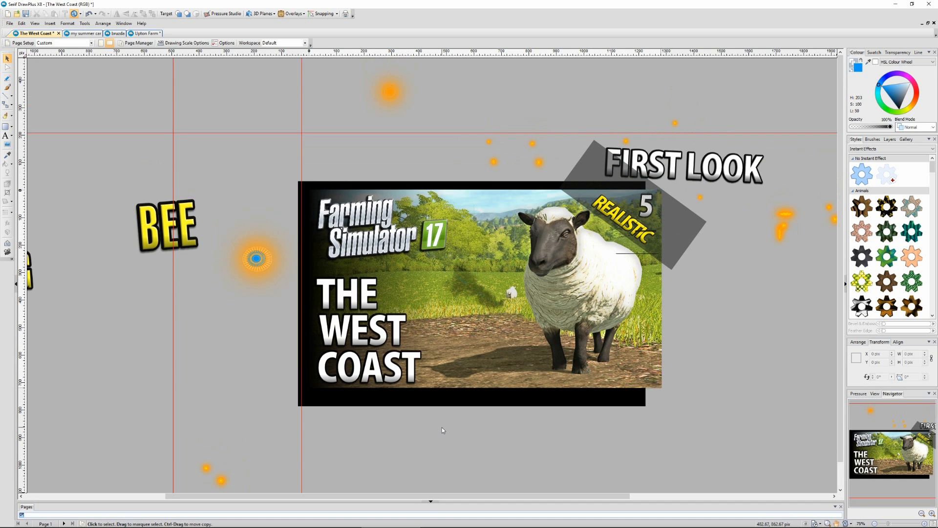